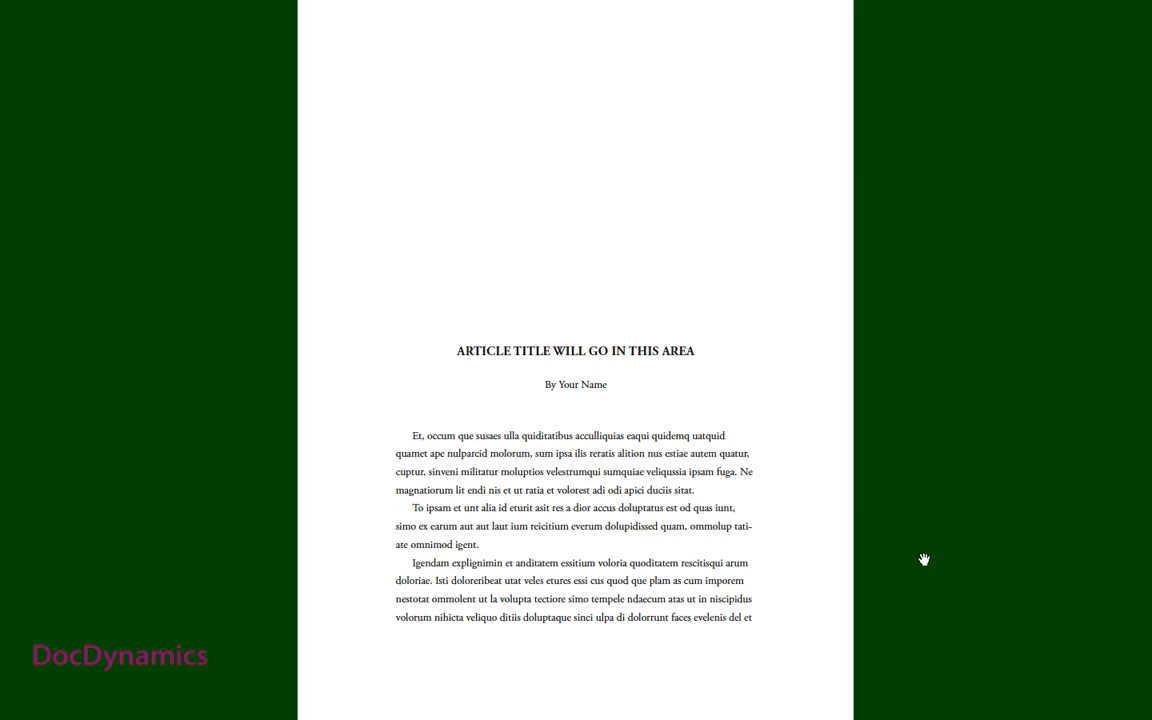
Step: Page through the first three manuscript pages in full screen, return to page 1 and examine the title area up close
{"action": "key", "text": "Right"}
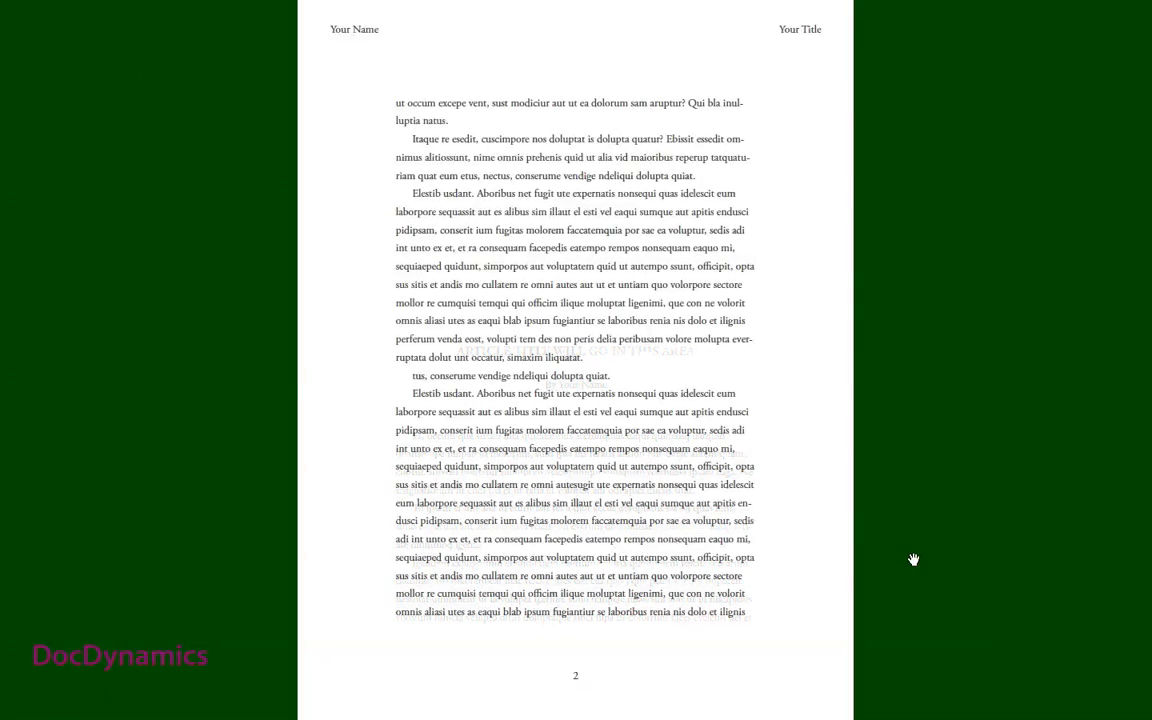
{"action": "key", "text": "Right"}
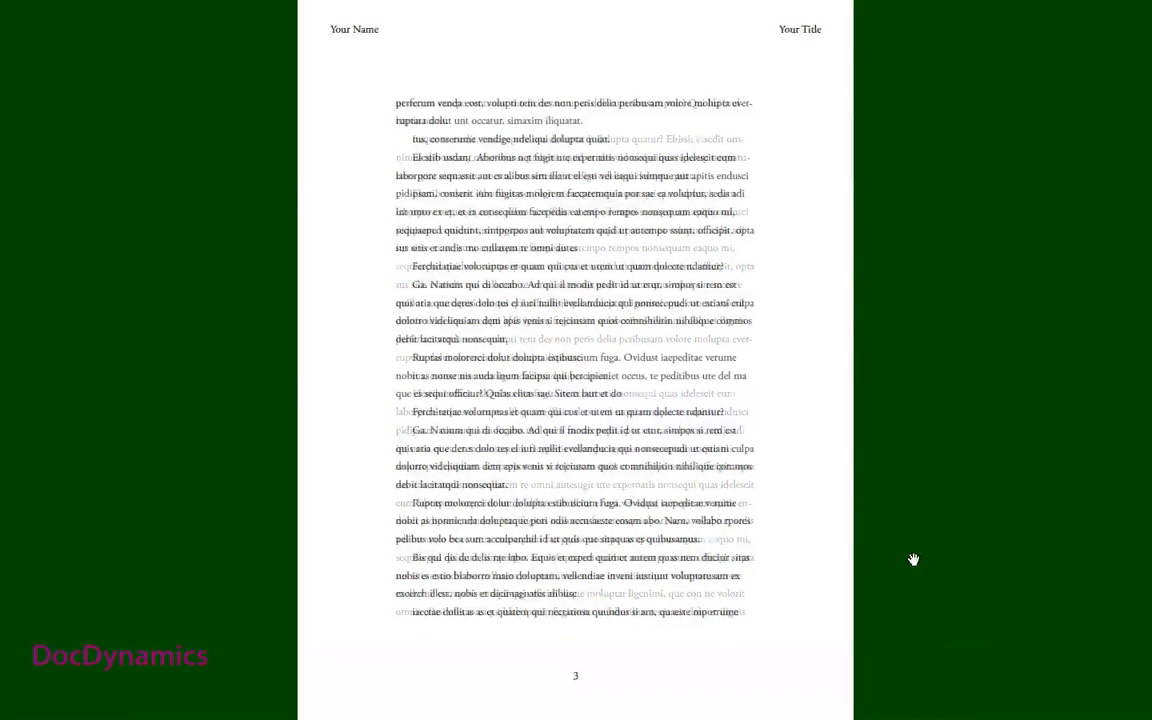
{"action": "key", "text": "Left"}
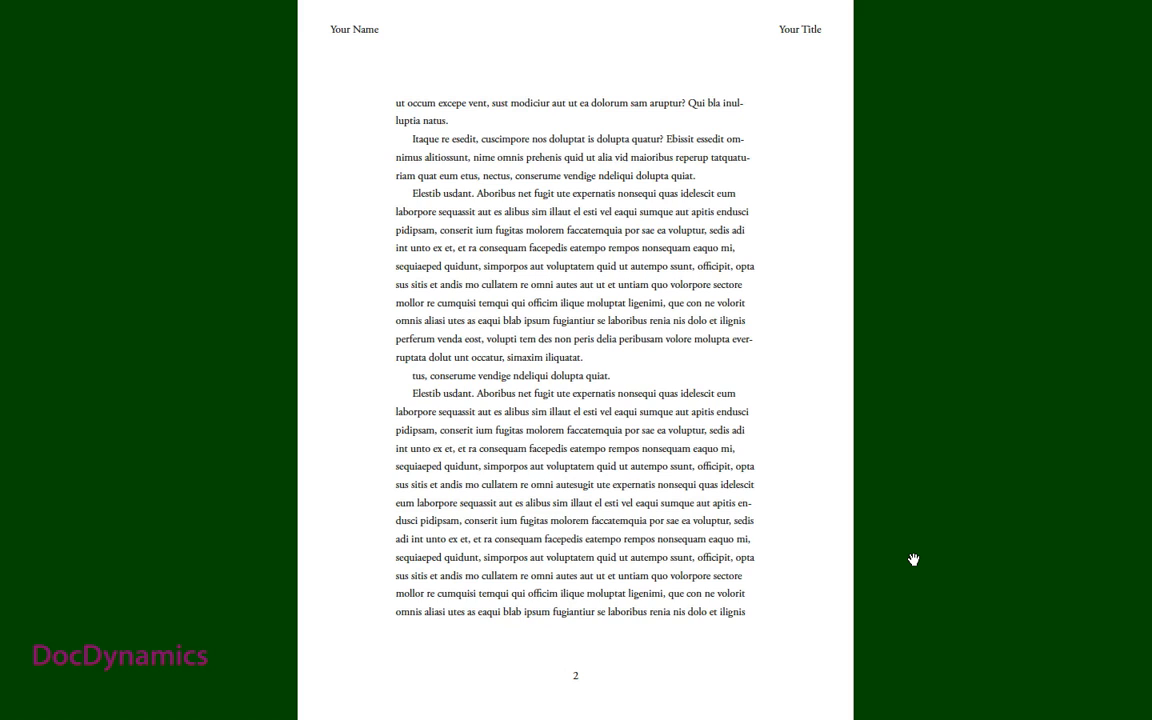
{"action": "key", "text": "Left"}
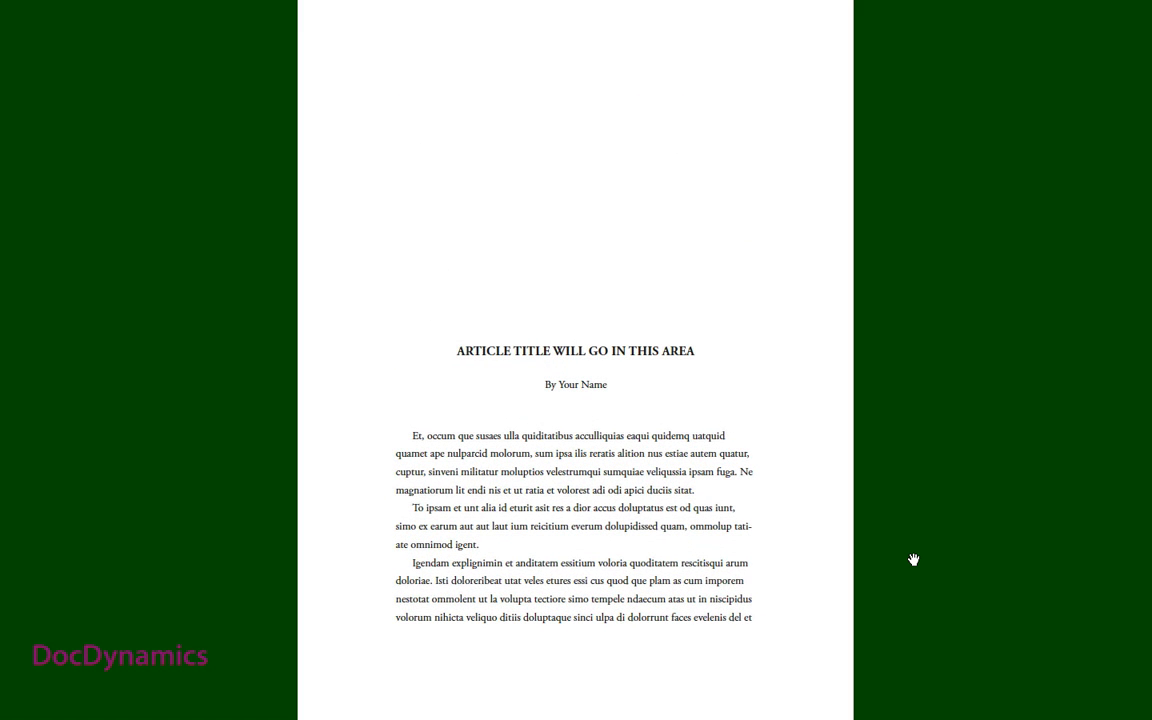
{"action": "key", "text": "ctrl+plus"}
{"action": "key", "text": "ctrl+plus"}
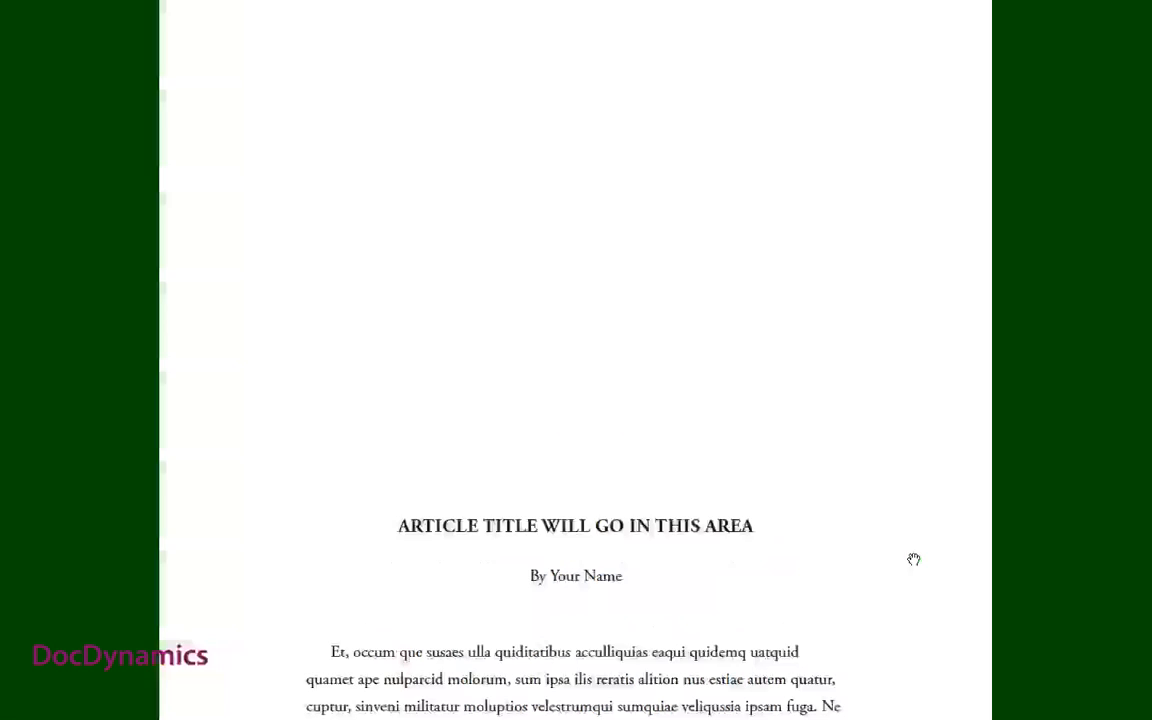
{"action": "left_click_drag", "start_coordinate": [882, 620], "coordinate": [865, 324]}
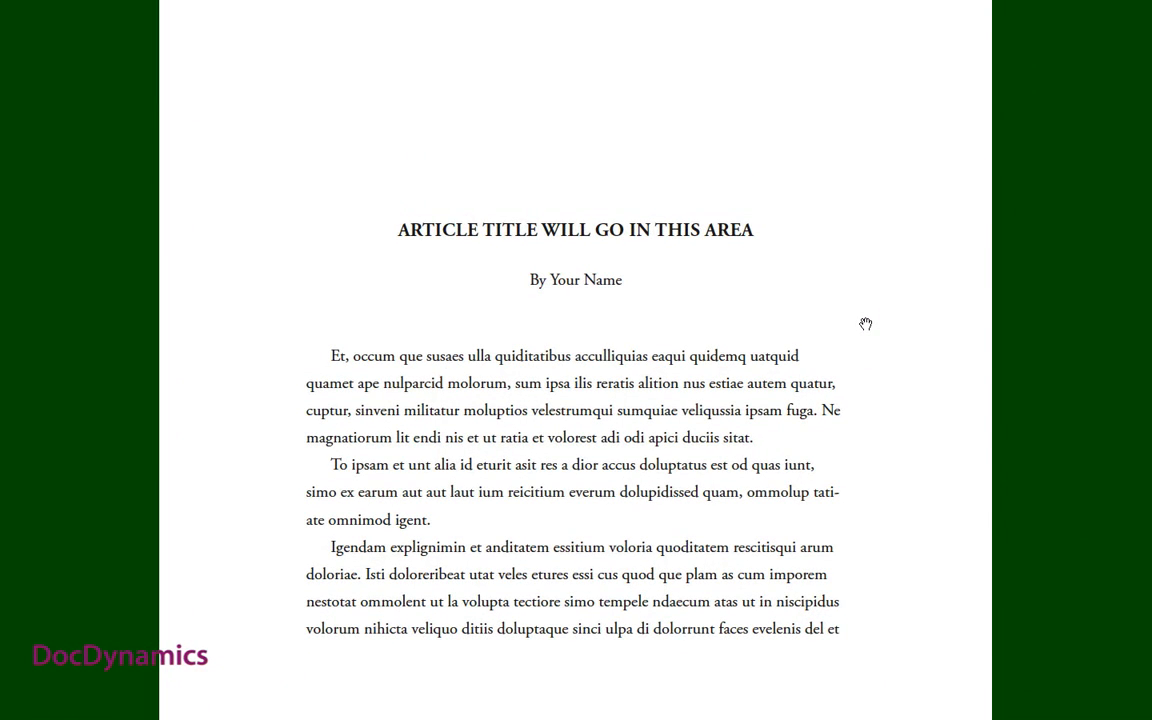
{"action": "key", "text": "ctrl+0"}
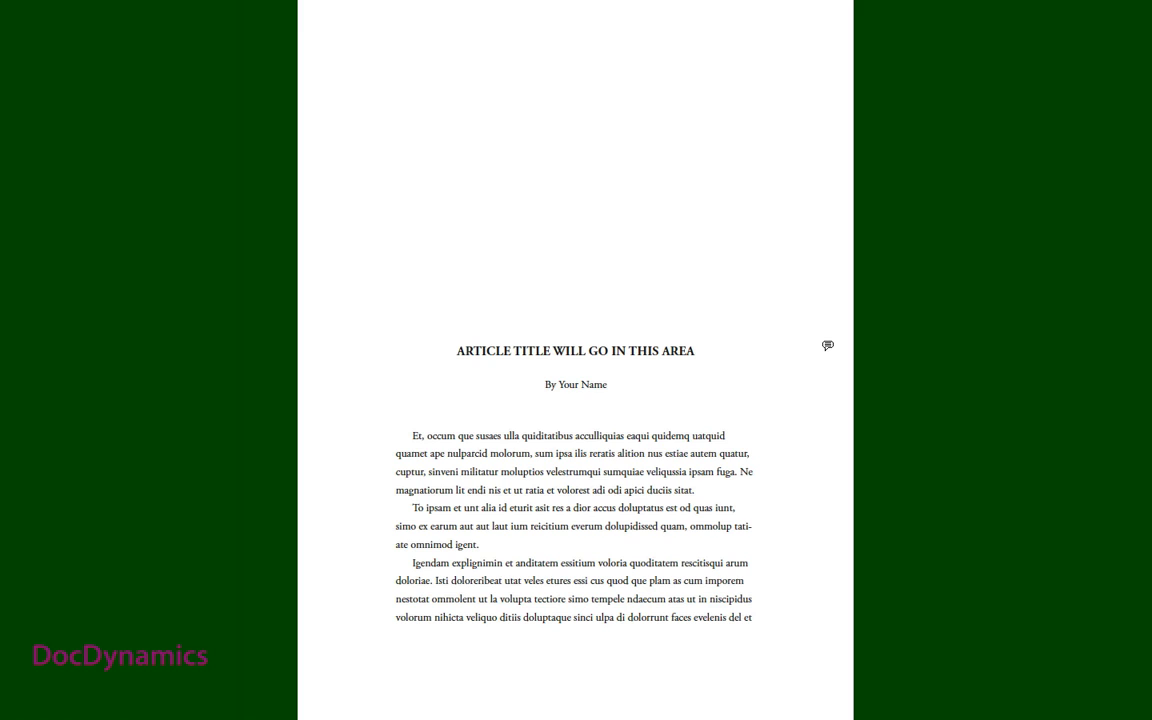
Step: Add a sticky note beside the article title reading "Could you PLEASE express yourself in ENGLISH ??!!"
{"action": "left_click", "coordinate": [827, 345]}
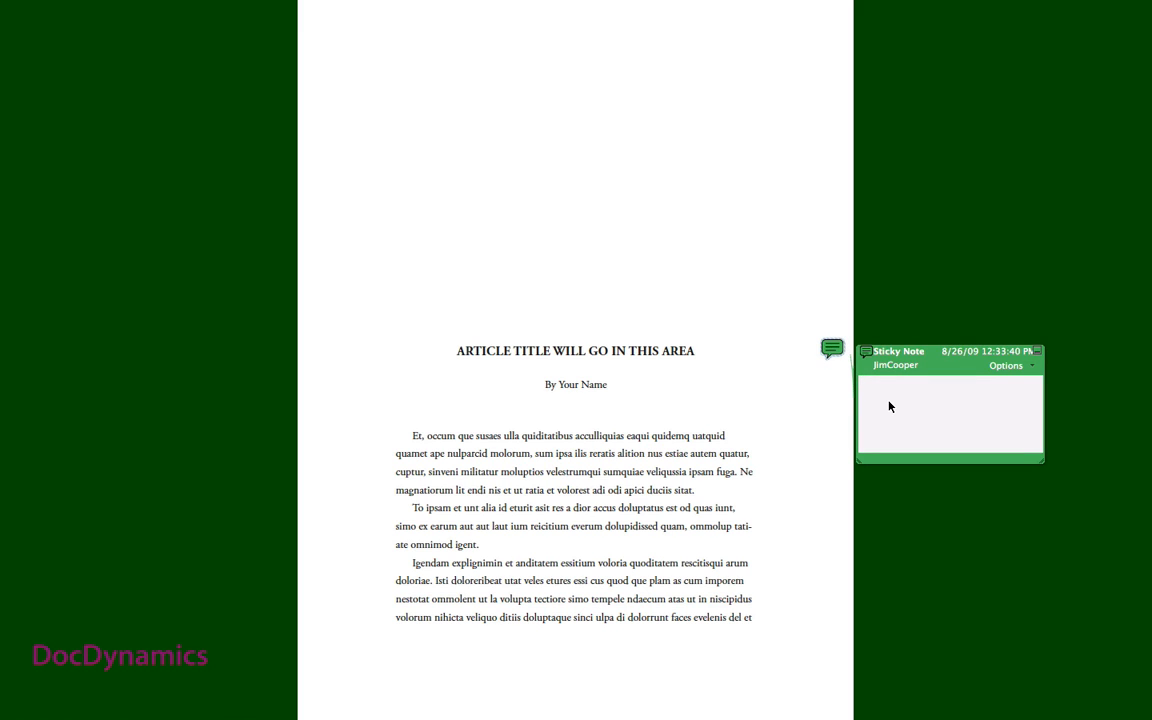
{"action": "type", "text": "Could you PLEASE express yourself in ENGLISH ??!!"}
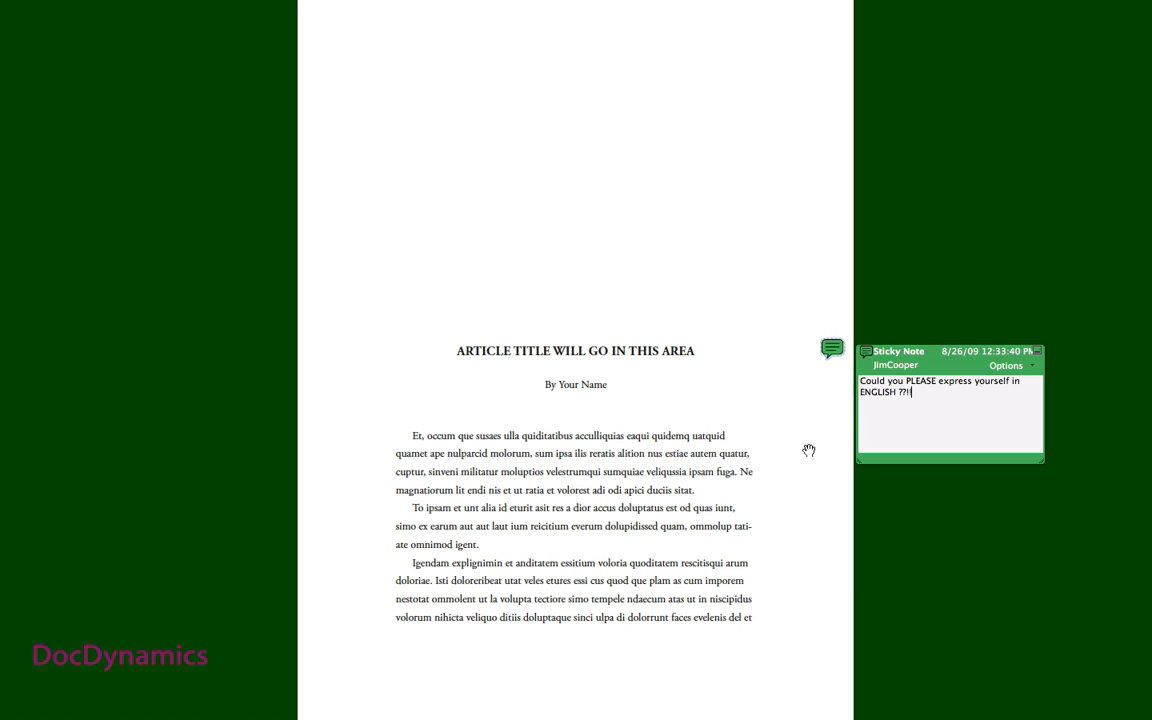
{"action": "left_click", "coordinate": [788, 490]}
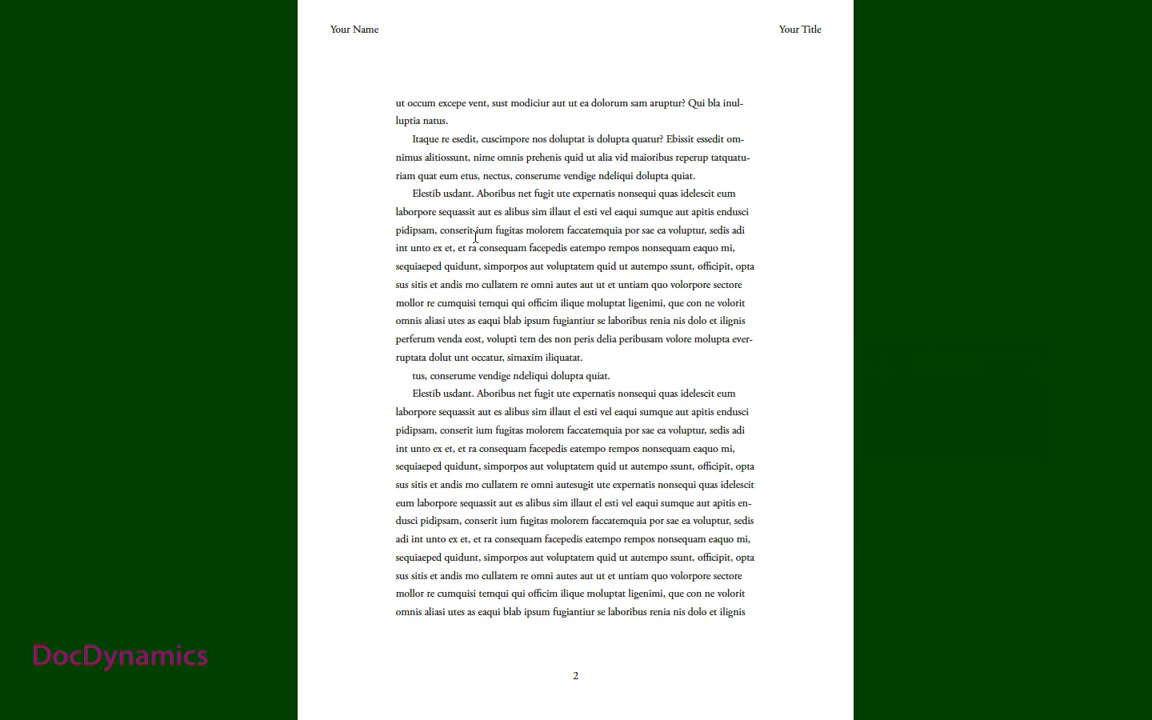
Step: On page 2, strike out the text from "ium fugitas" to "re omni" and mark "Insert" as inserted text before "nonsequi"
{"action": "left_click_drag", "start_coordinate": [476, 232], "coordinate": [543, 293]}
{"action": "key", "text": "Delete"}
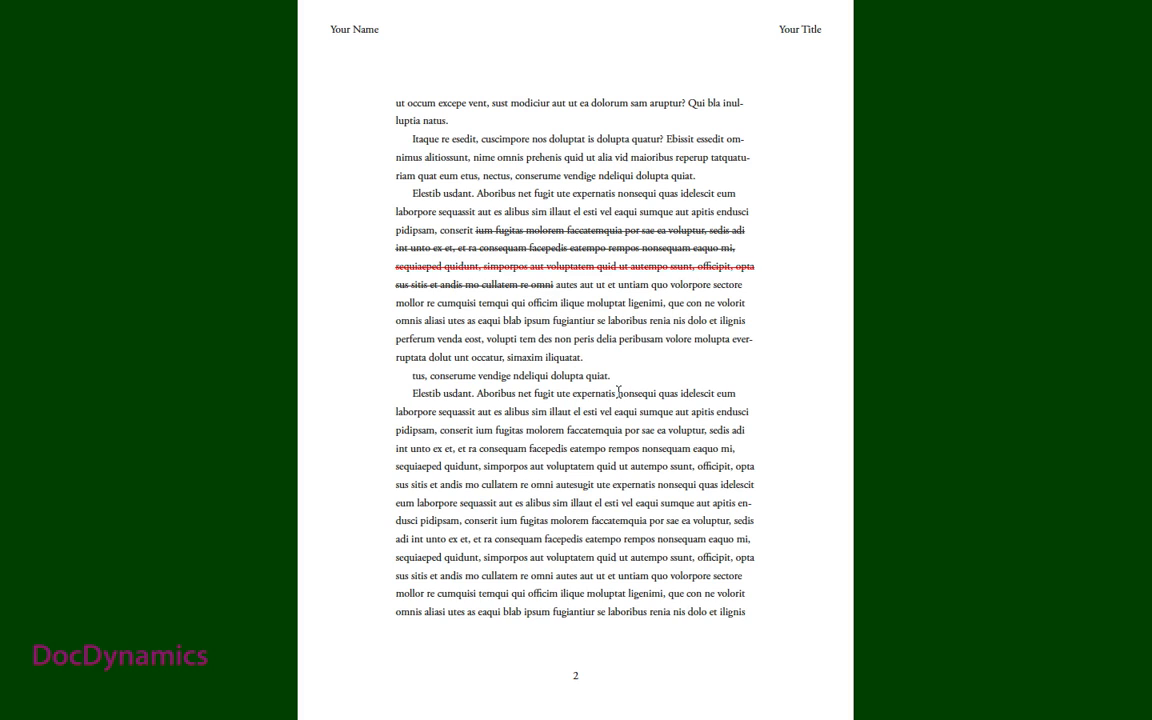
{"action": "type", "text": "In"}
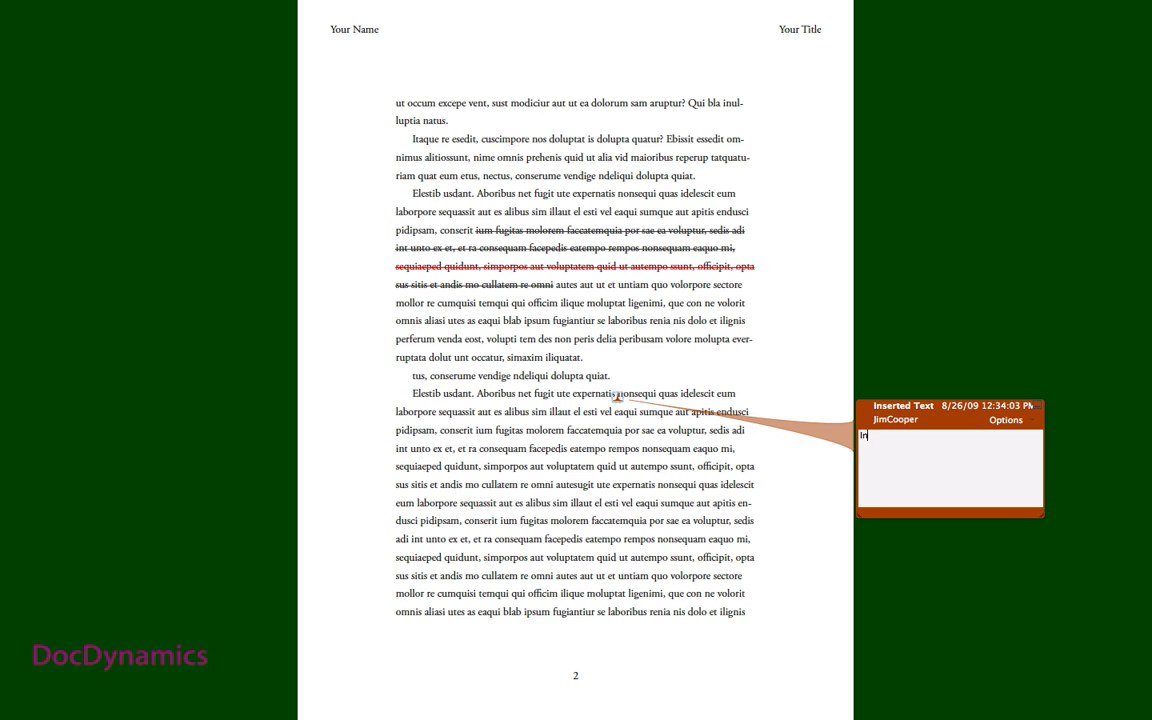
{"action": "type", "text": "sert"}
Step: Mark the passage from "consequam facepedis" to "alibus sim" in page 2's last paragraph for replacement with "Replace"
{"action": "left_click_drag", "start_coordinate": [516, 452], "coordinate": [566, 510]}
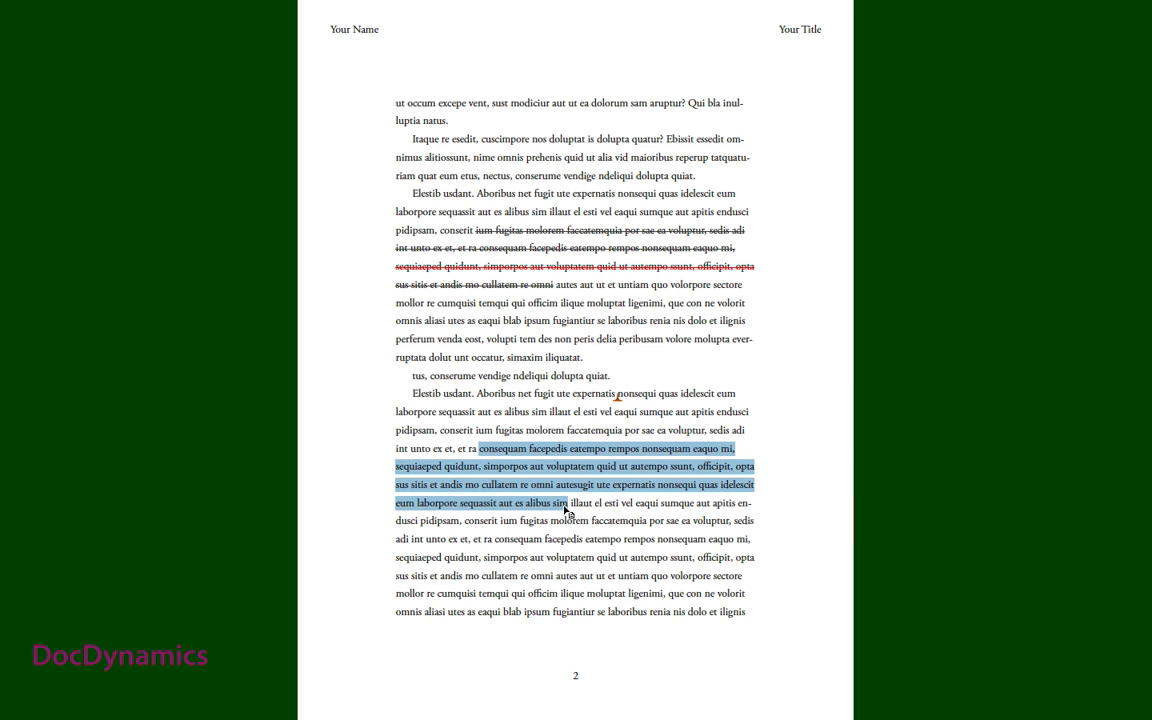
{"action": "type", "text": "Repl"}
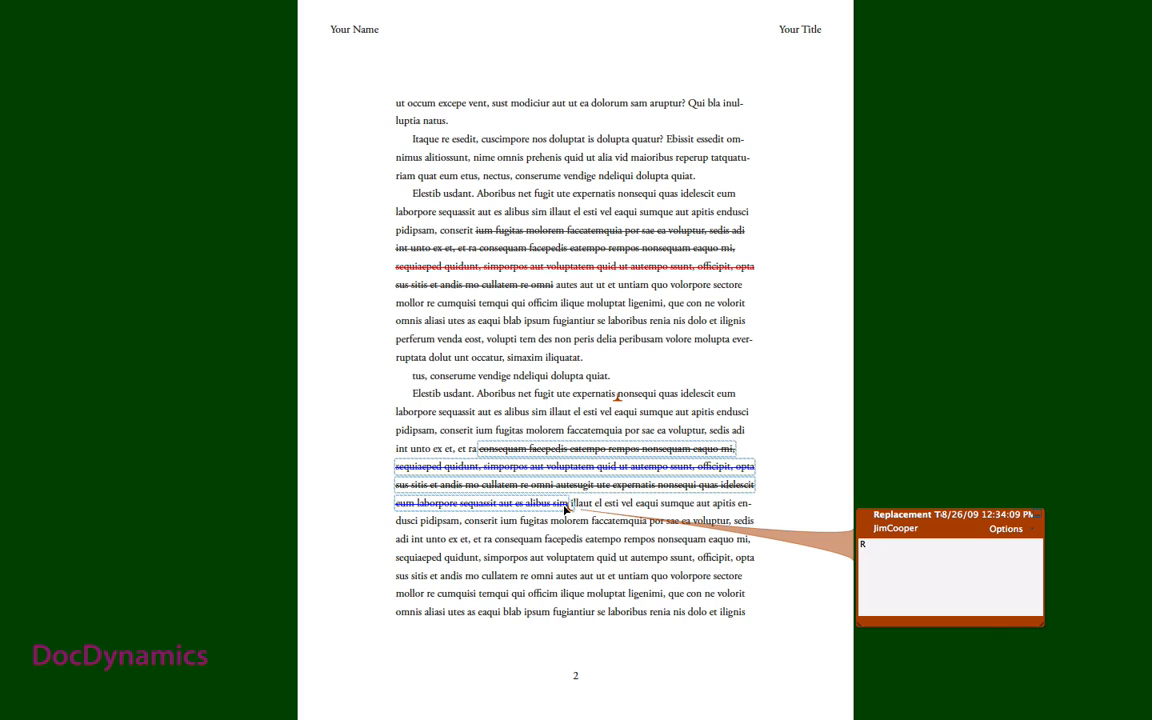
{"action": "type", "text": "ace"}
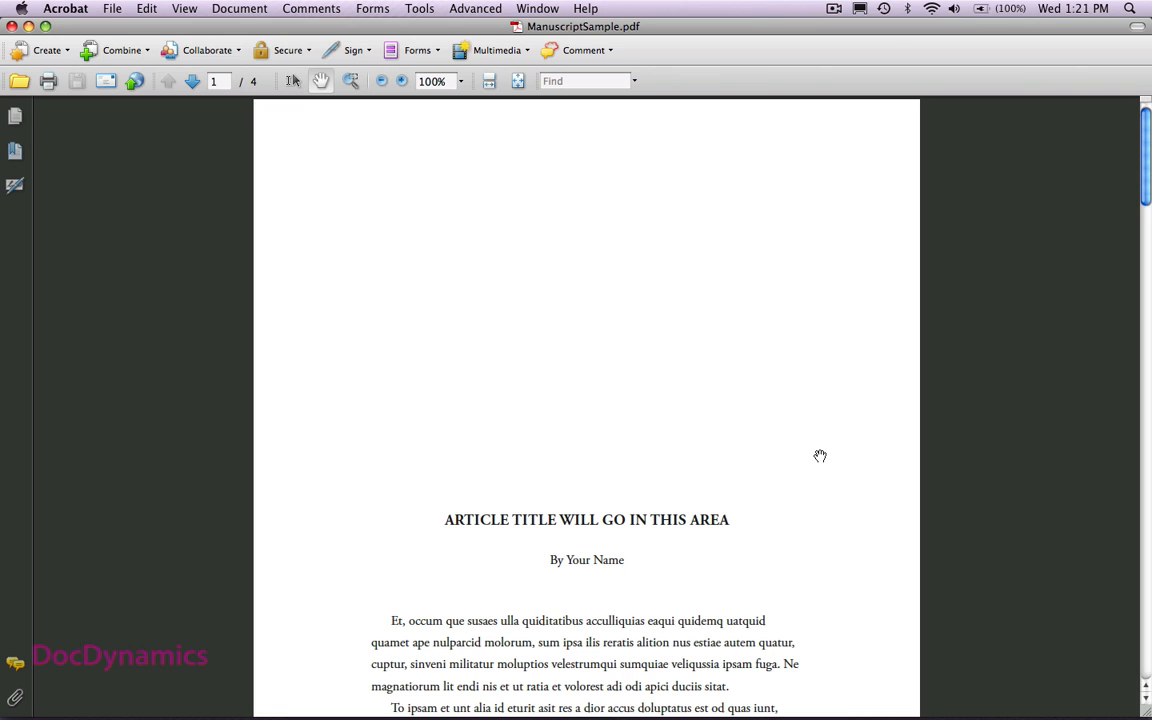
Step: In the Full Screen preferences, turn off "Current document only" and the left-click and right-click page navigation
{"action": "key", "text": "super+0"}
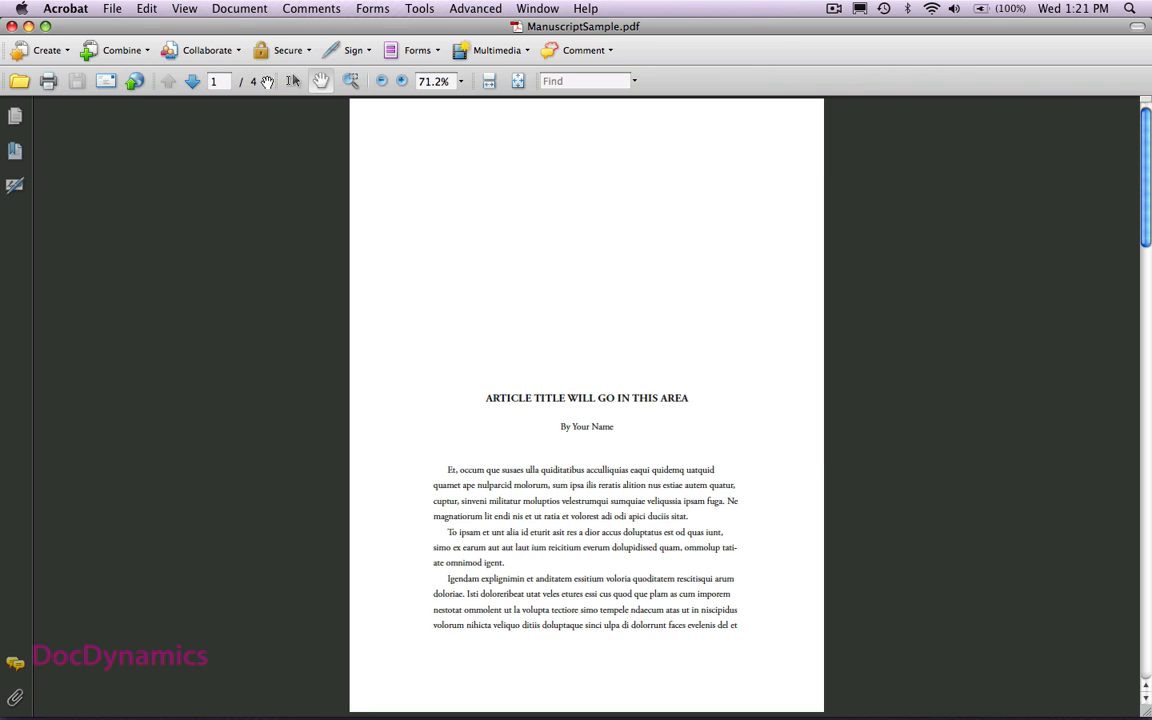
{"action": "left_click", "coordinate": [78, 10]}
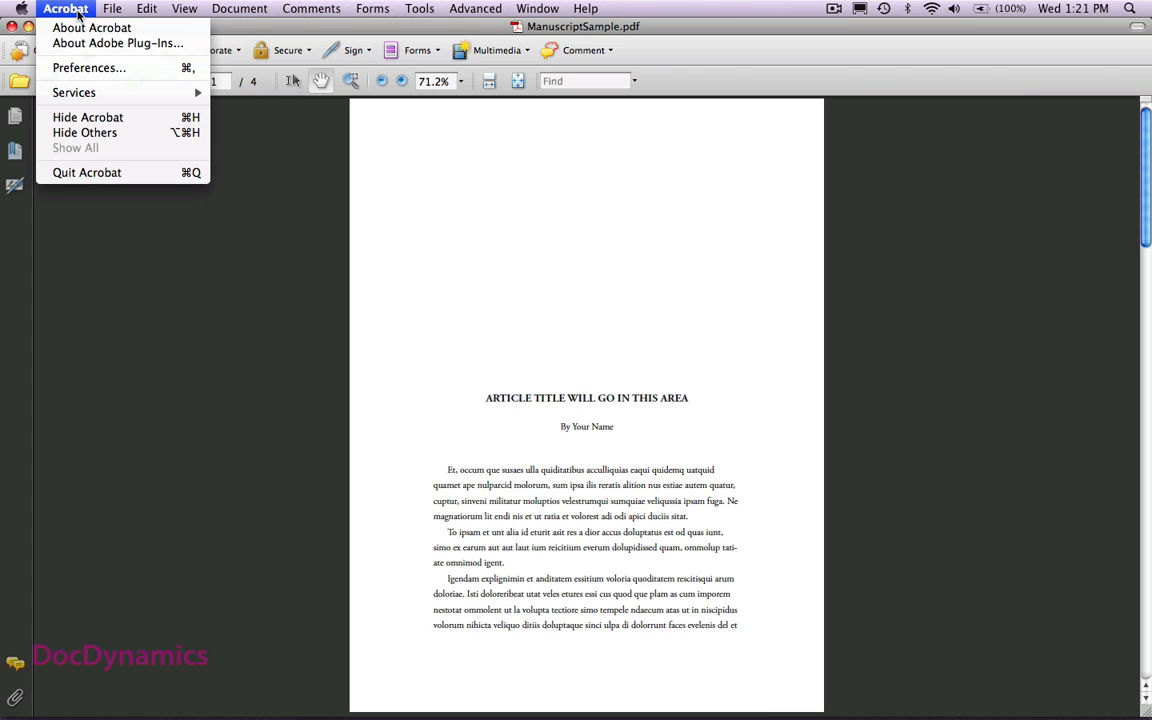
{"action": "left_click", "coordinate": [83, 68]}
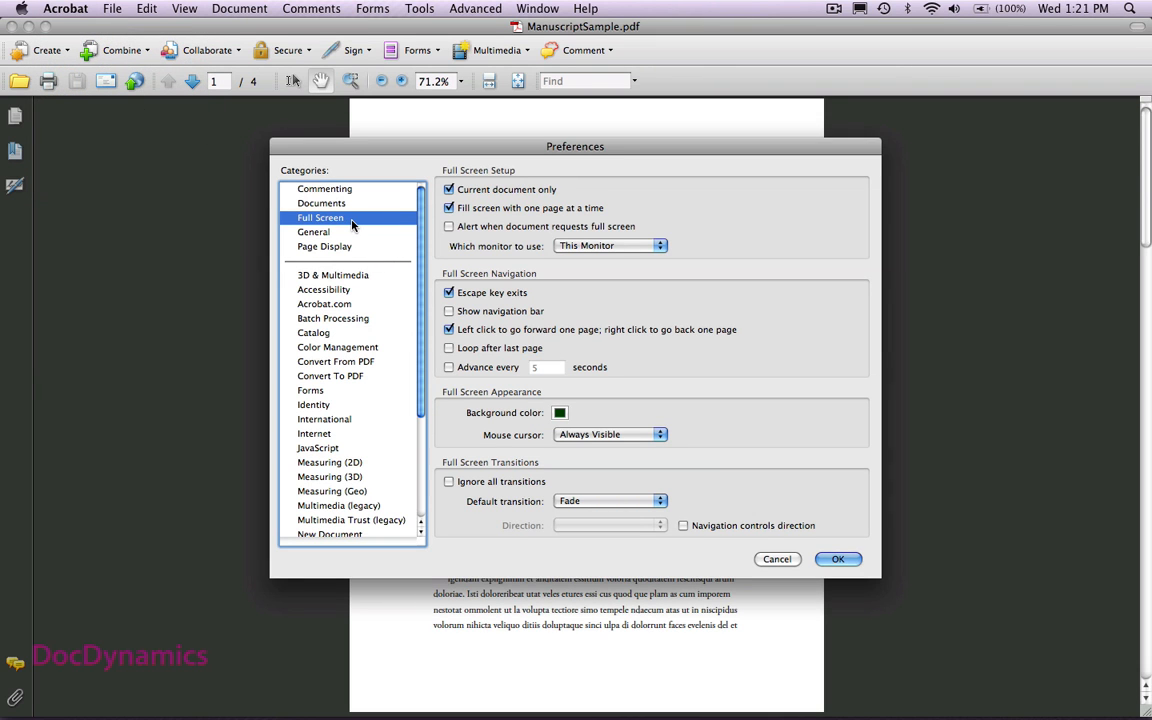
{"action": "left_click", "coordinate": [449, 190]}
{"action": "left_click", "coordinate": [449, 331]}
Step: Set the full screen background color to dark orange and the default transition to Blinds, and apply the preferences
{"action": "left_click", "coordinate": [560, 413]}
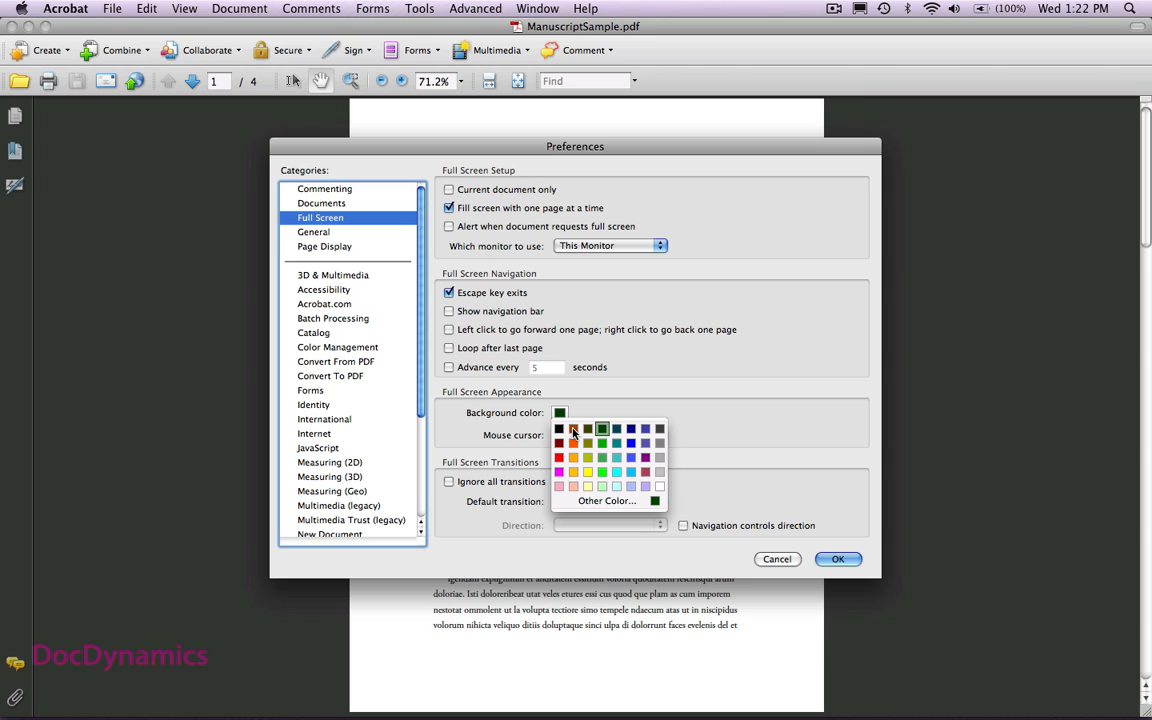
{"action": "left_click", "coordinate": [573, 429]}
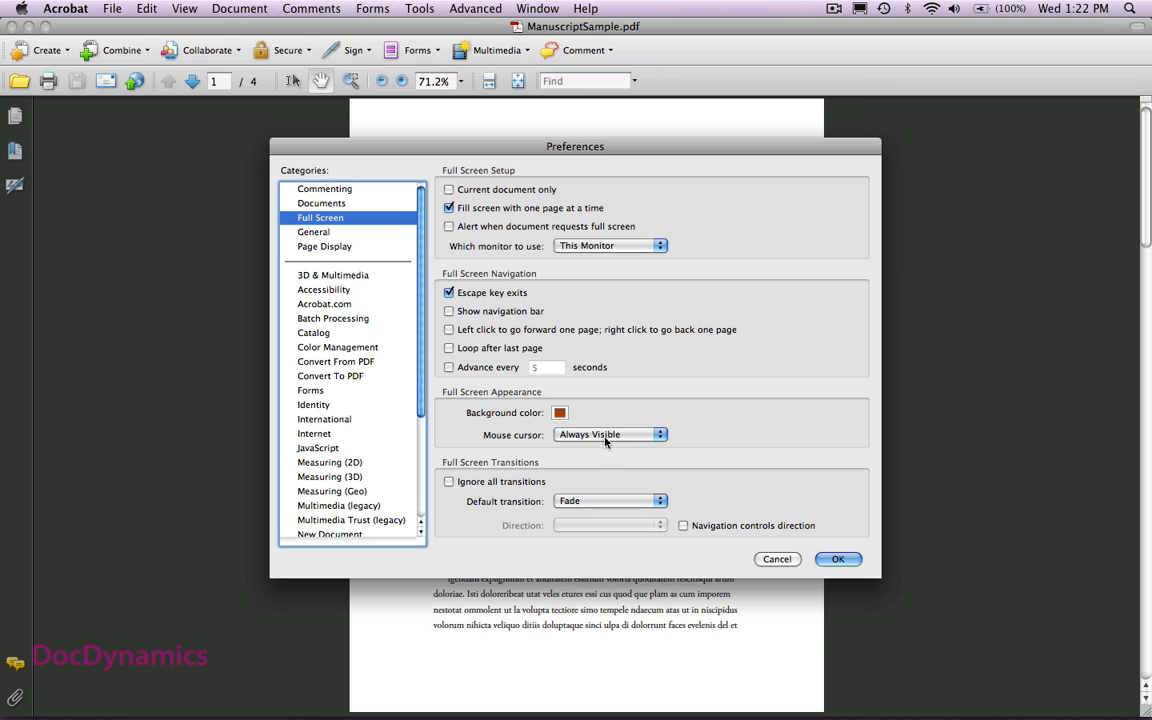
{"action": "left_click", "coordinate": [574, 503]}
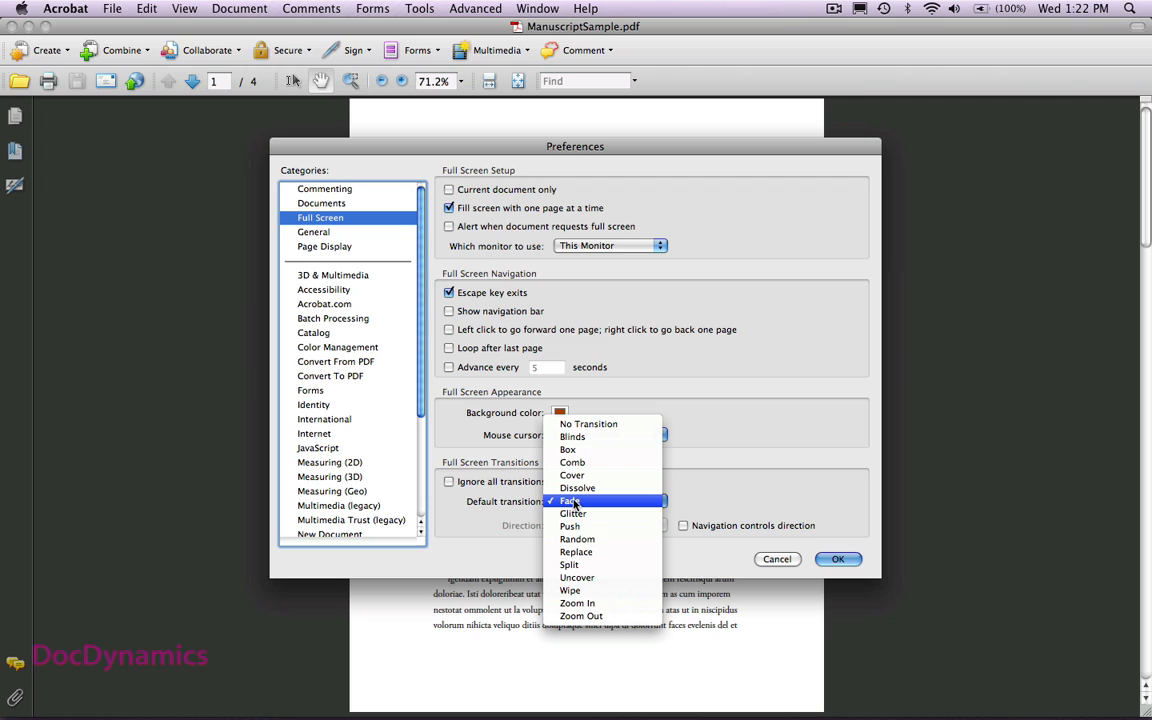
{"action": "left_click", "coordinate": [585, 438]}
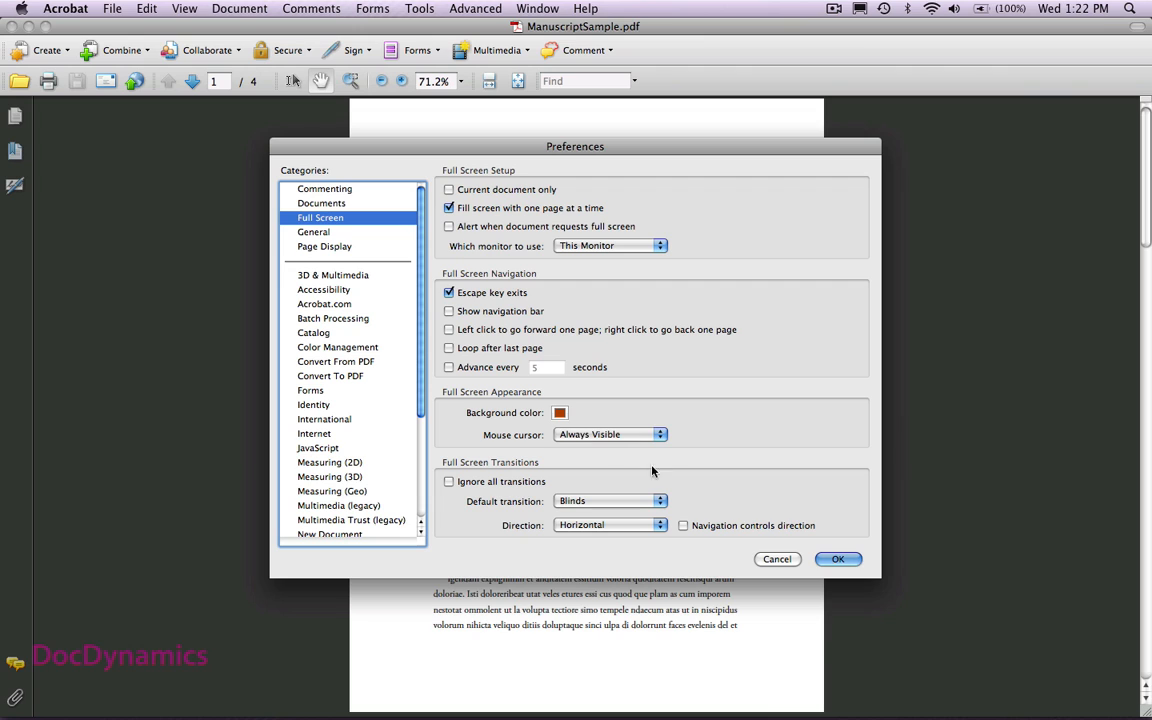
{"action": "left_click", "coordinate": [838, 560]}
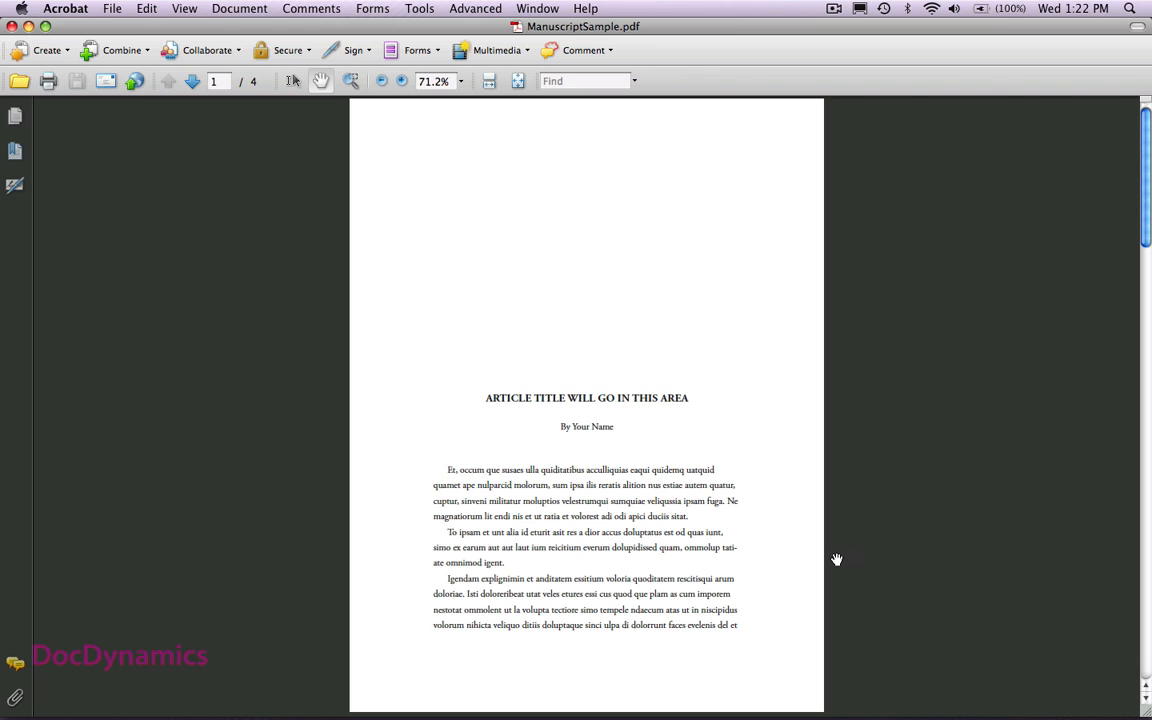
Step: Preview the document in full screen by paging to page 3 and back to page 1, and exit full screen
{"action": "key", "text": "super+l"}
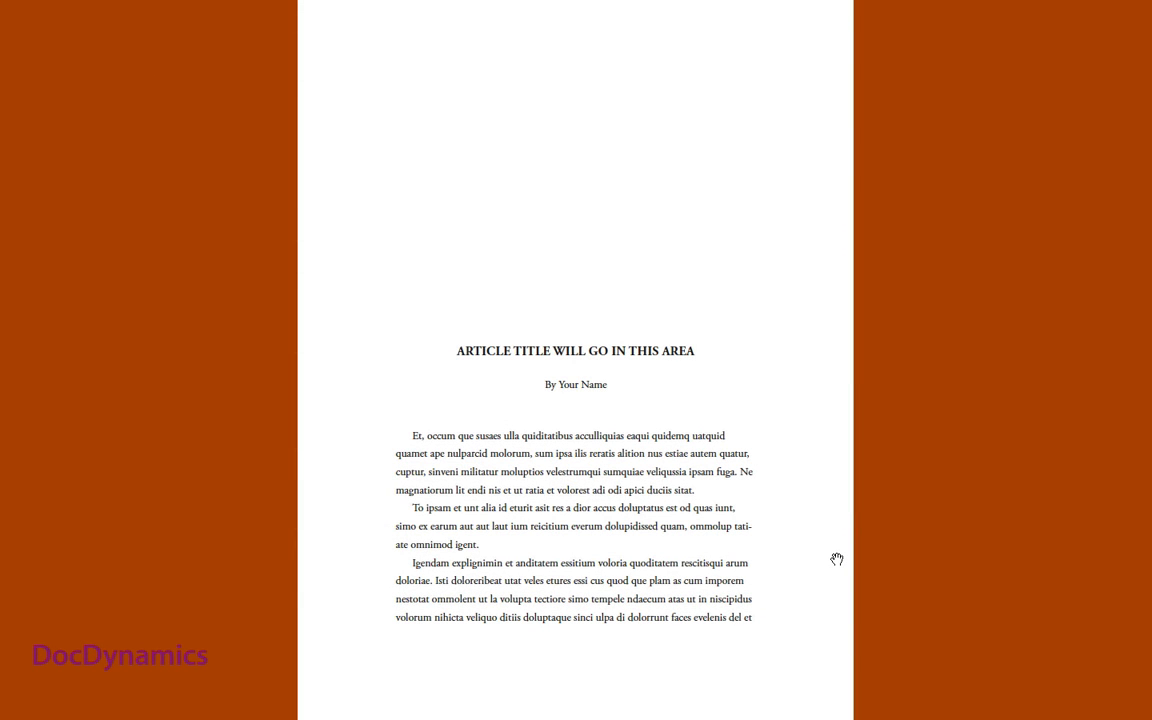
{"action": "key", "text": "Right"}
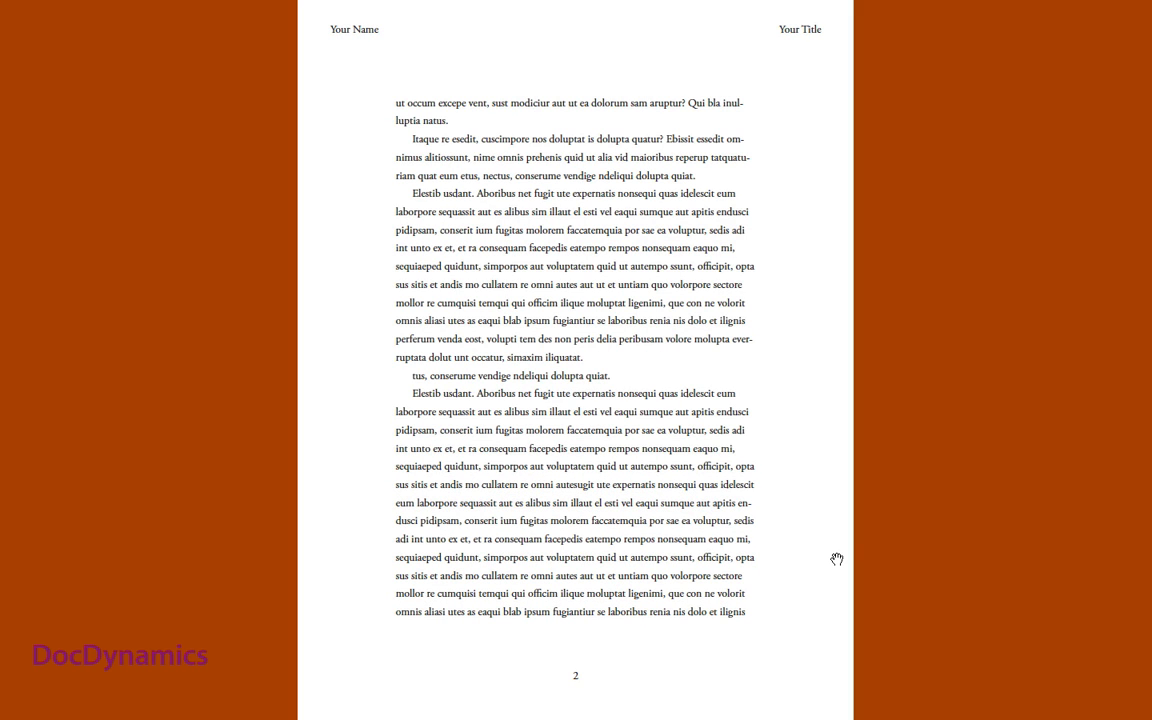
{"action": "key", "text": "Right"}
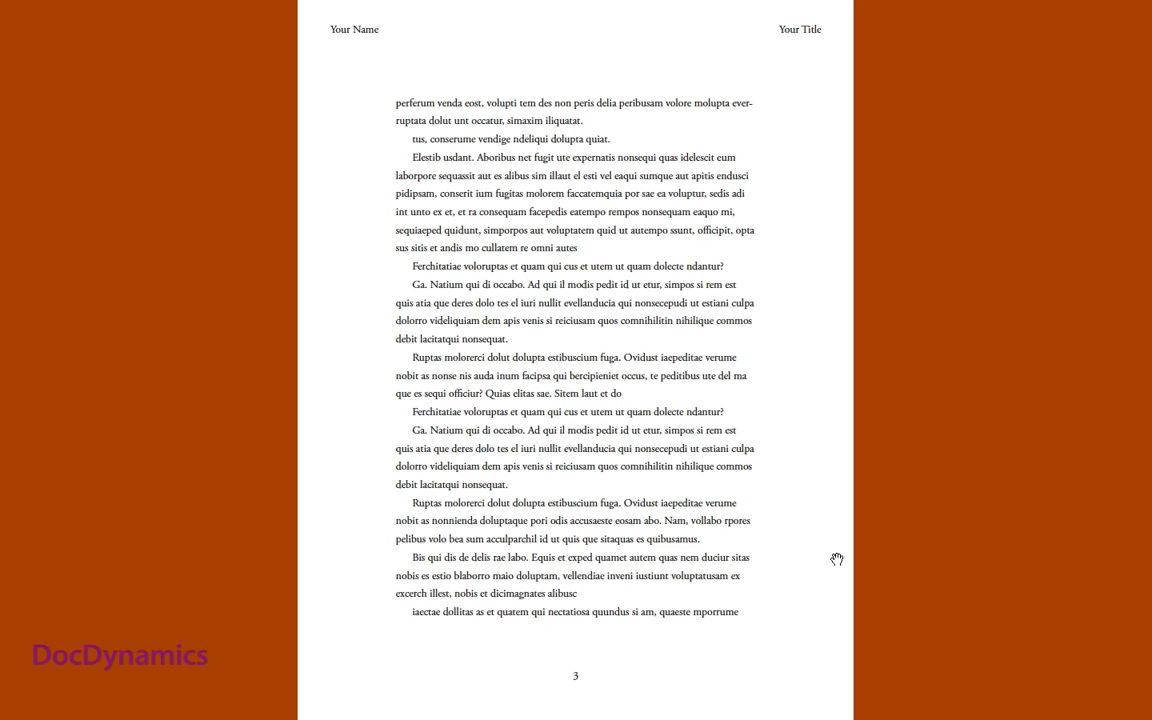
{"action": "key", "text": "Left"}
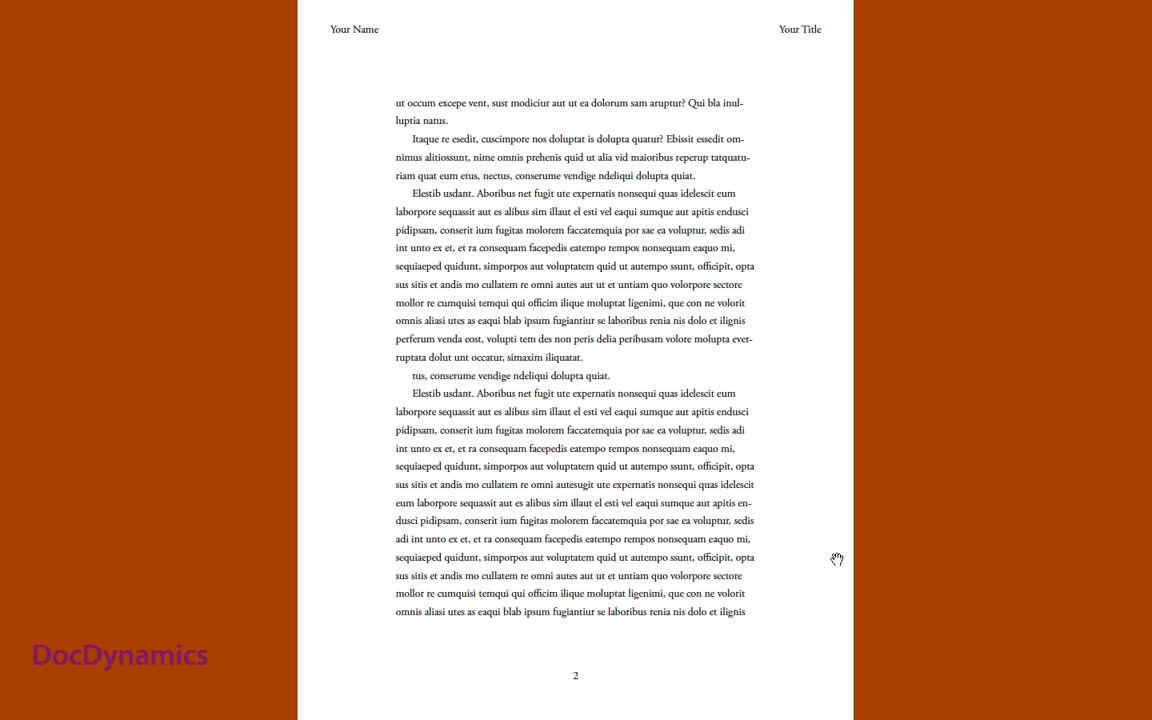
{"action": "key", "text": "Left"}
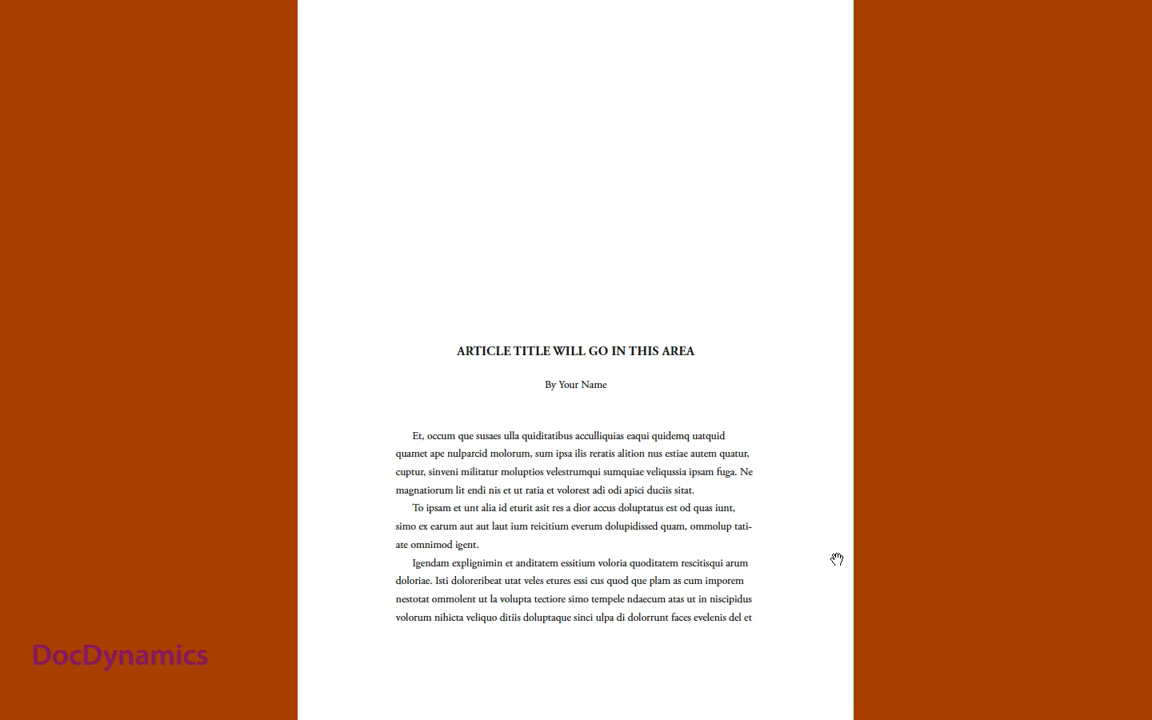
{"action": "key", "text": "super+l"}
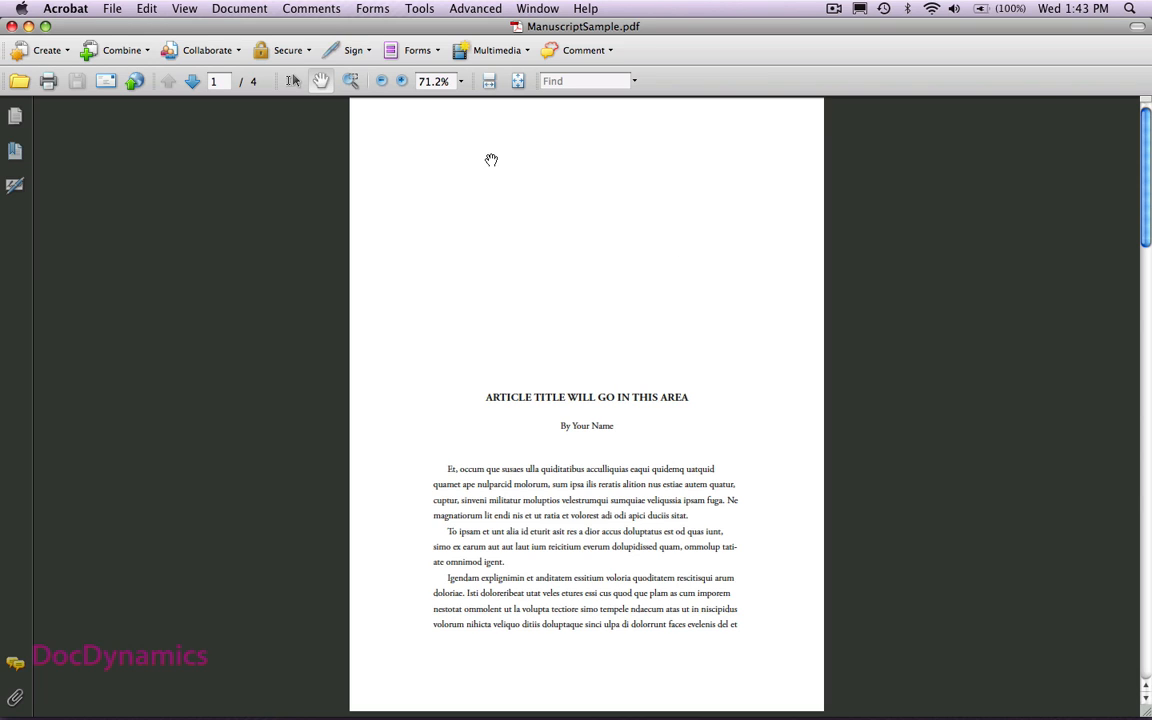
Step: Open Extend Features in Adobe Reader and review the commenting and drawing mark-up rights it enables
{"action": "left_click", "coordinate": [467, 10]}
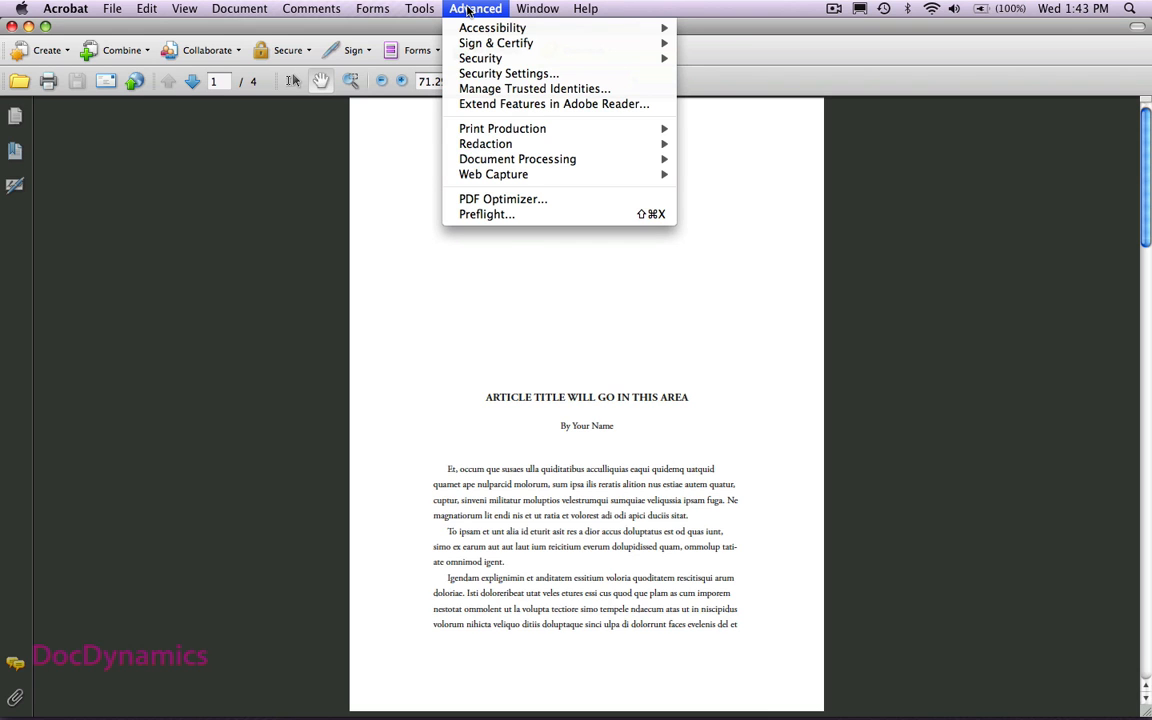
{"action": "left_click", "coordinate": [463, 105]}
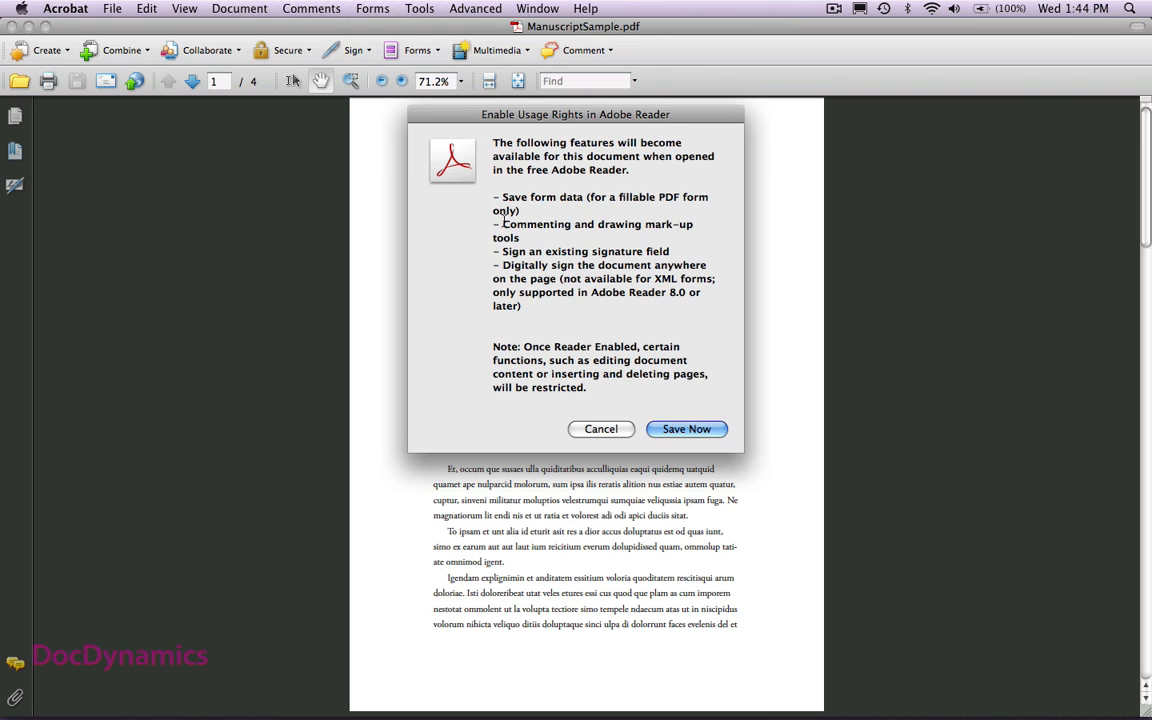
{"action": "left_click_drag", "start_coordinate": [505, 224], "coordinate": [537, 236]}
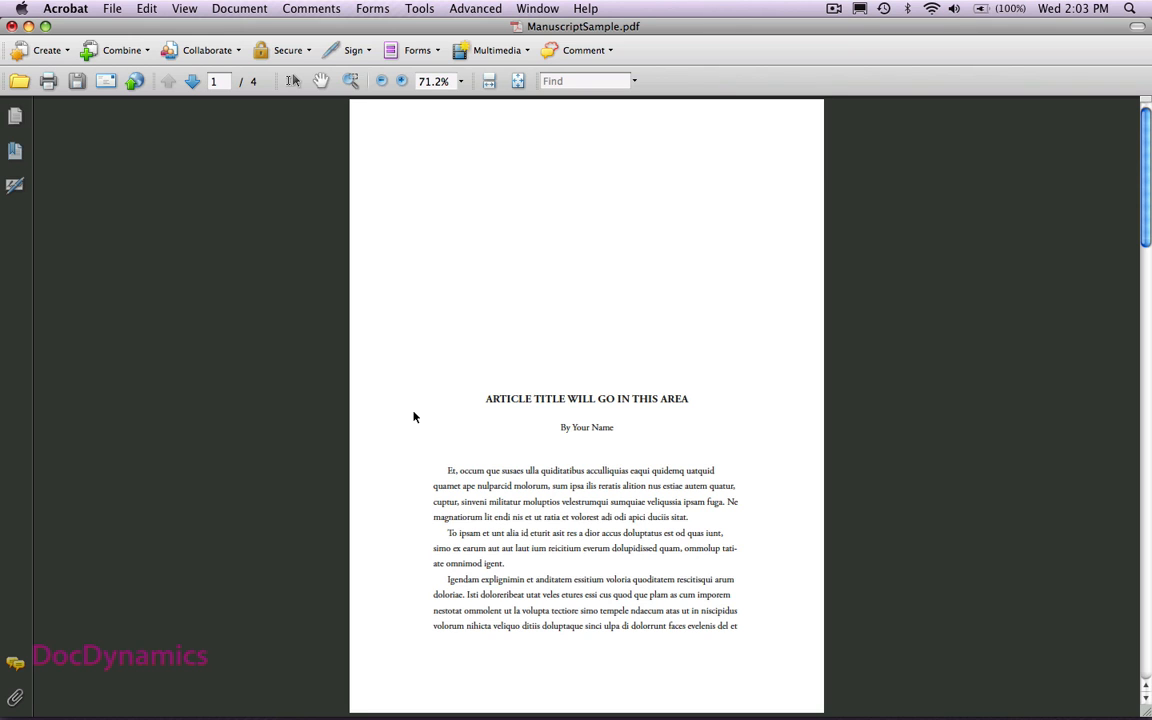
Step: Check in the General preferences that single-key accelerators to access tools are enabled, and accept the preferences
{"action": "key", "text": "super+k"}
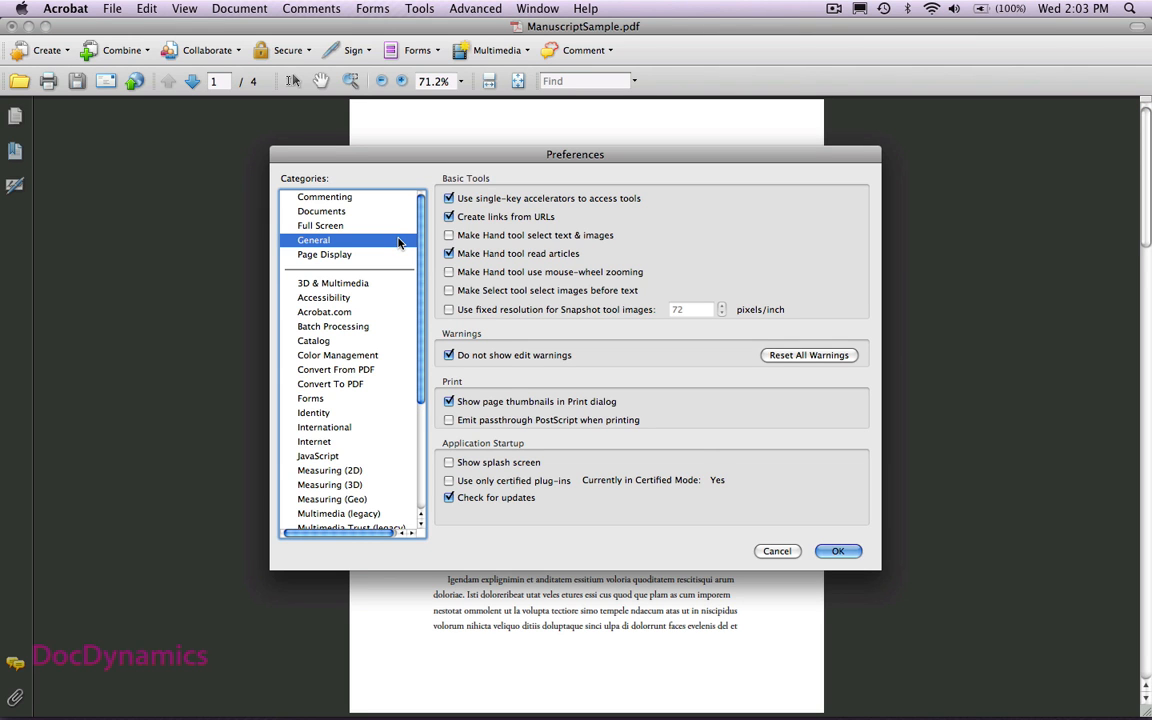
{"action": "left_click", "coordinate": [480, 200]}
{"action": "left_click", "coordinate": [480, 200]}
{"action": "key", "text": "Return"}
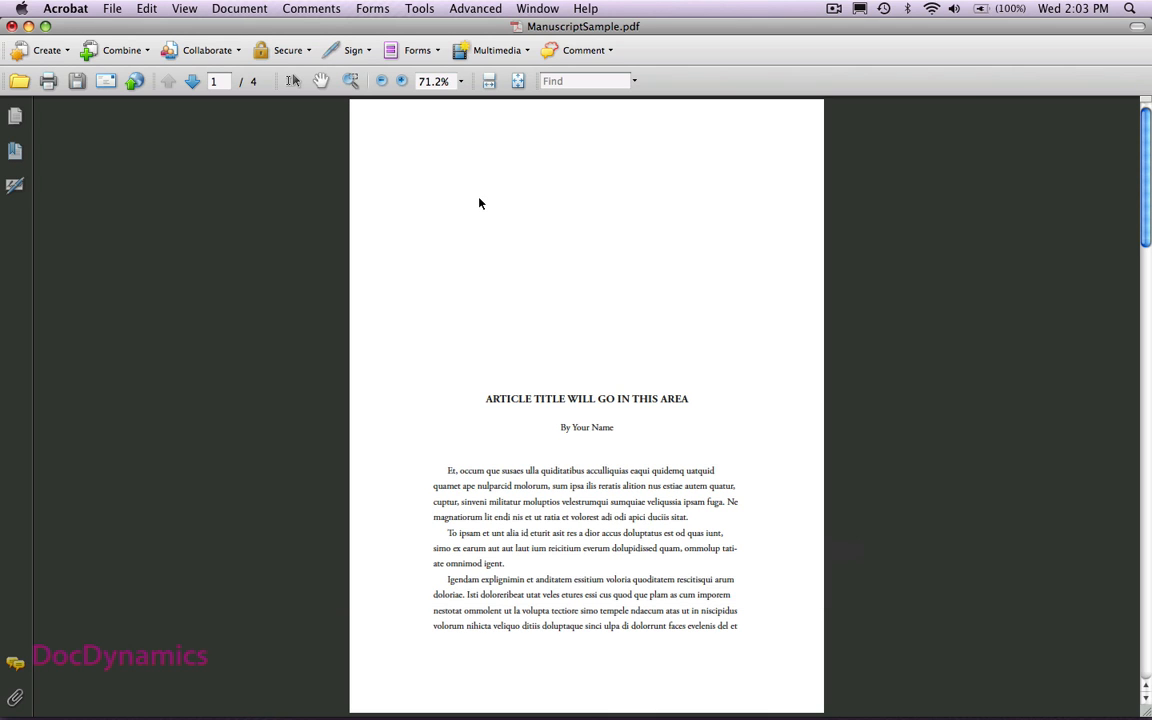
Step: Switch to full screen and add a sticky note in the page margin just above and to the right of the article title
{"action": "key", "text": "super+l"}
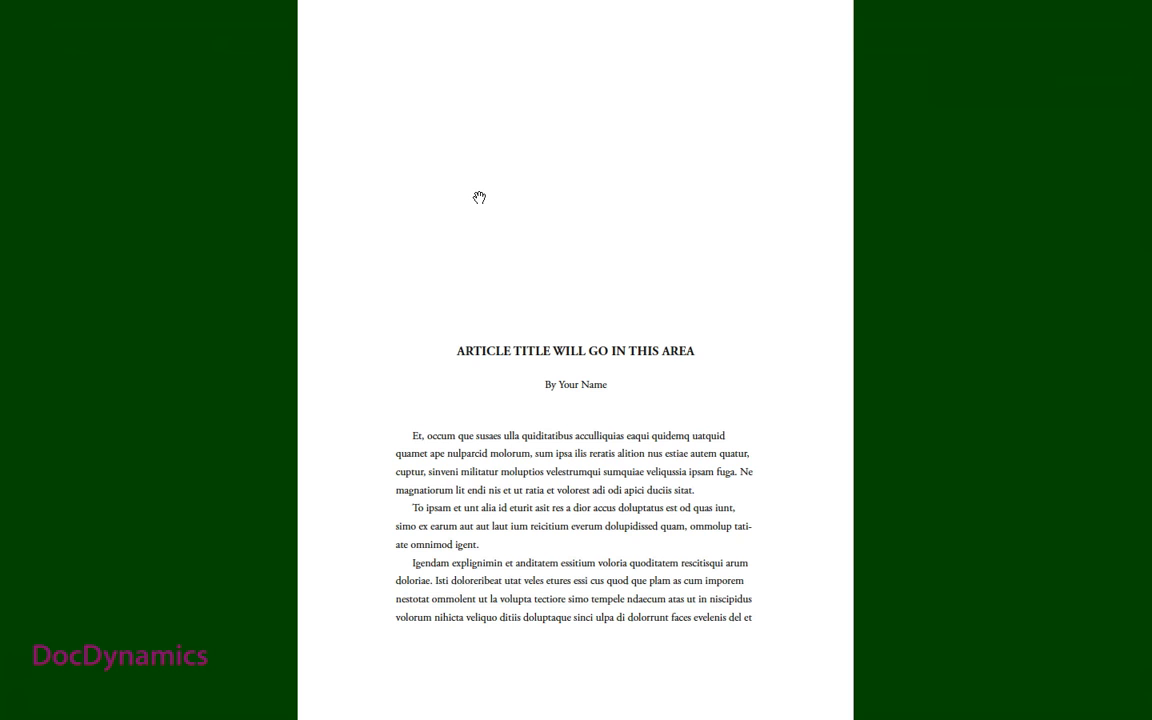
{"action": "left_click", "coordinate": [479, 198]}
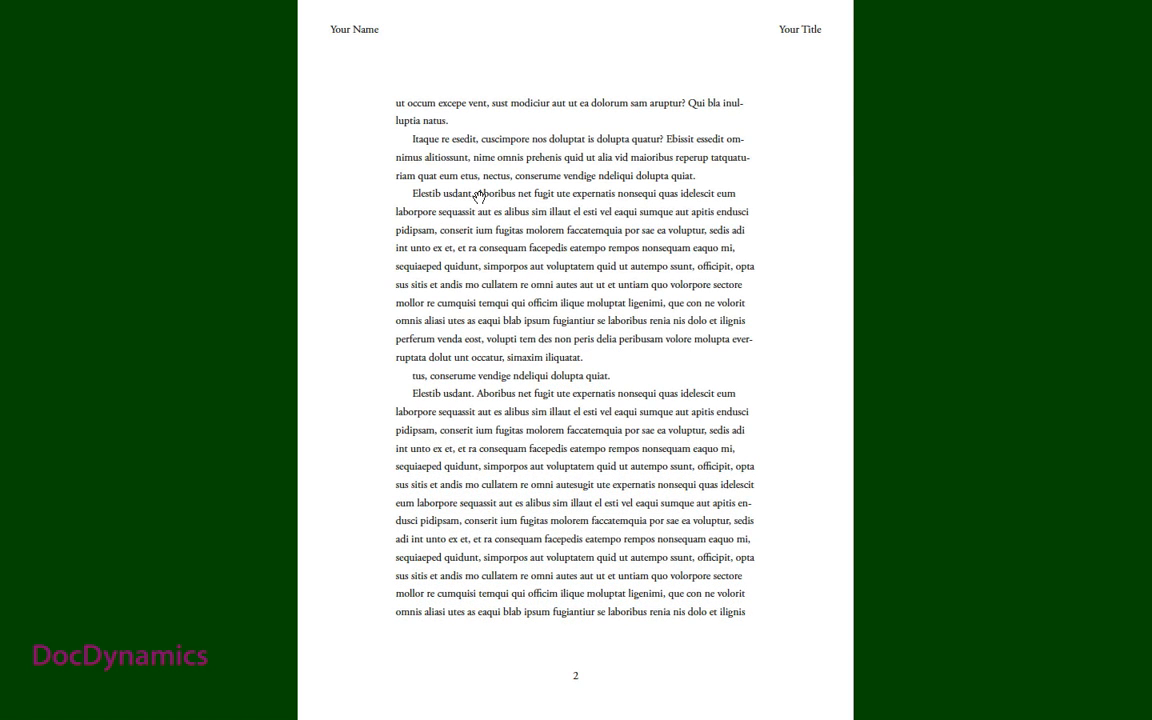
{"action": "key", "text": "Left"}
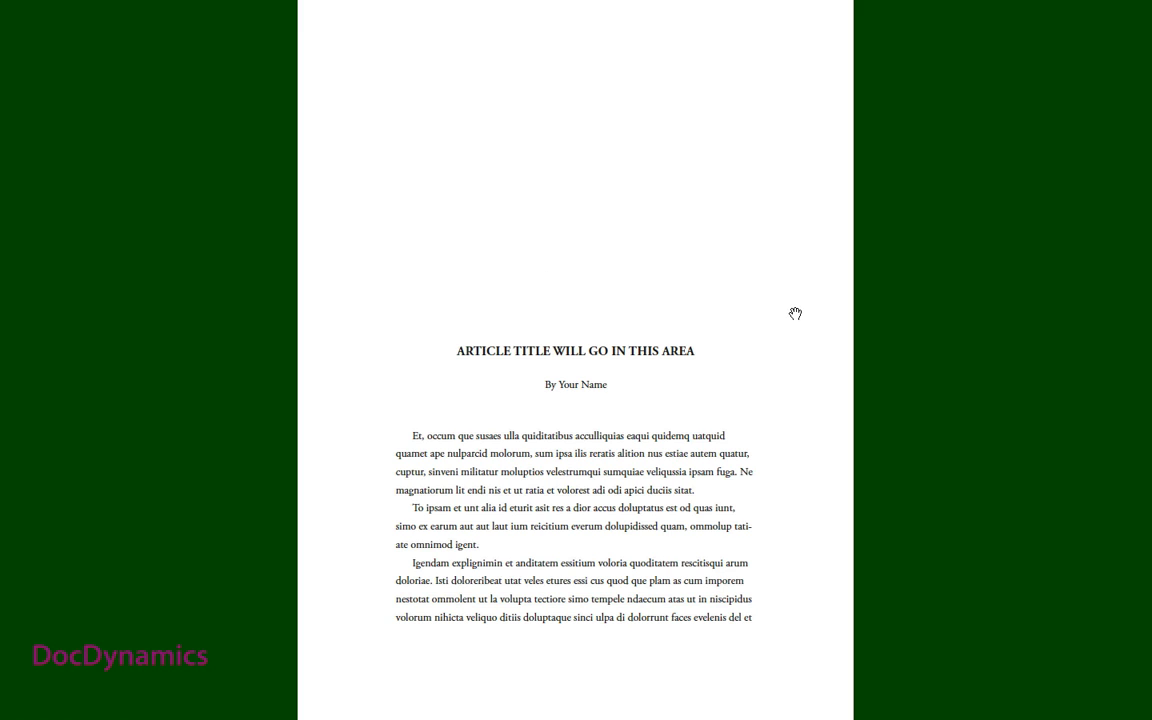
{"action": "key", "text": "s"}
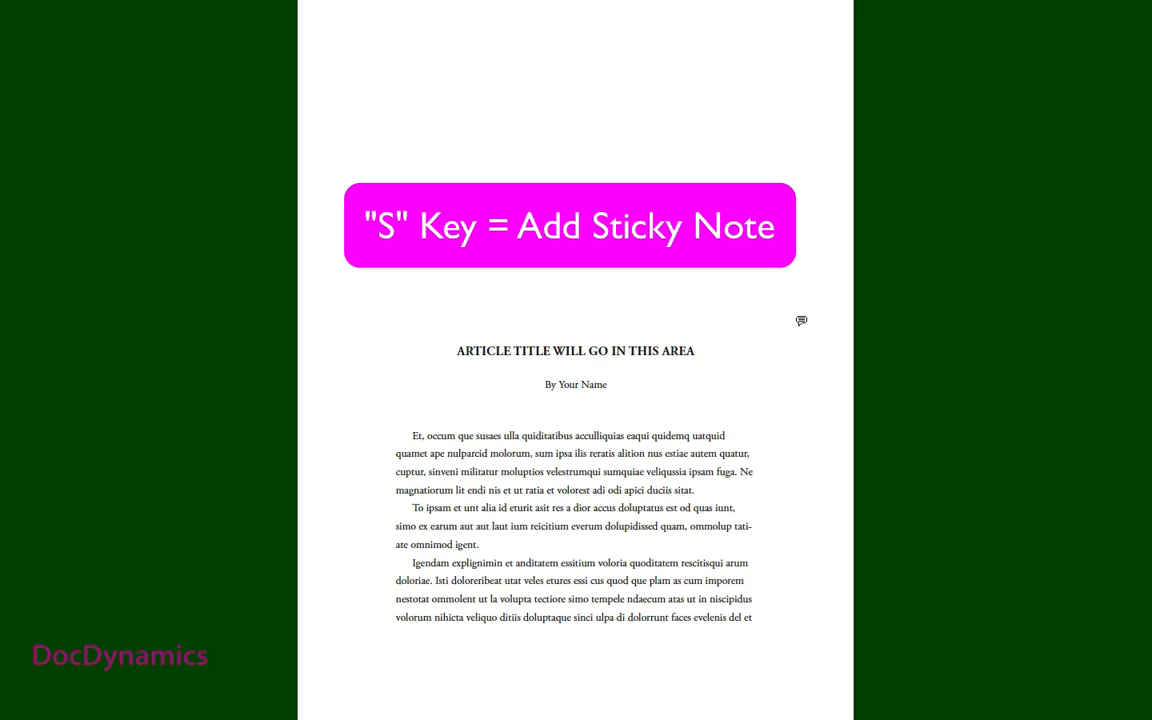
{"action": "left_click", "coordinate": [801, 320]}
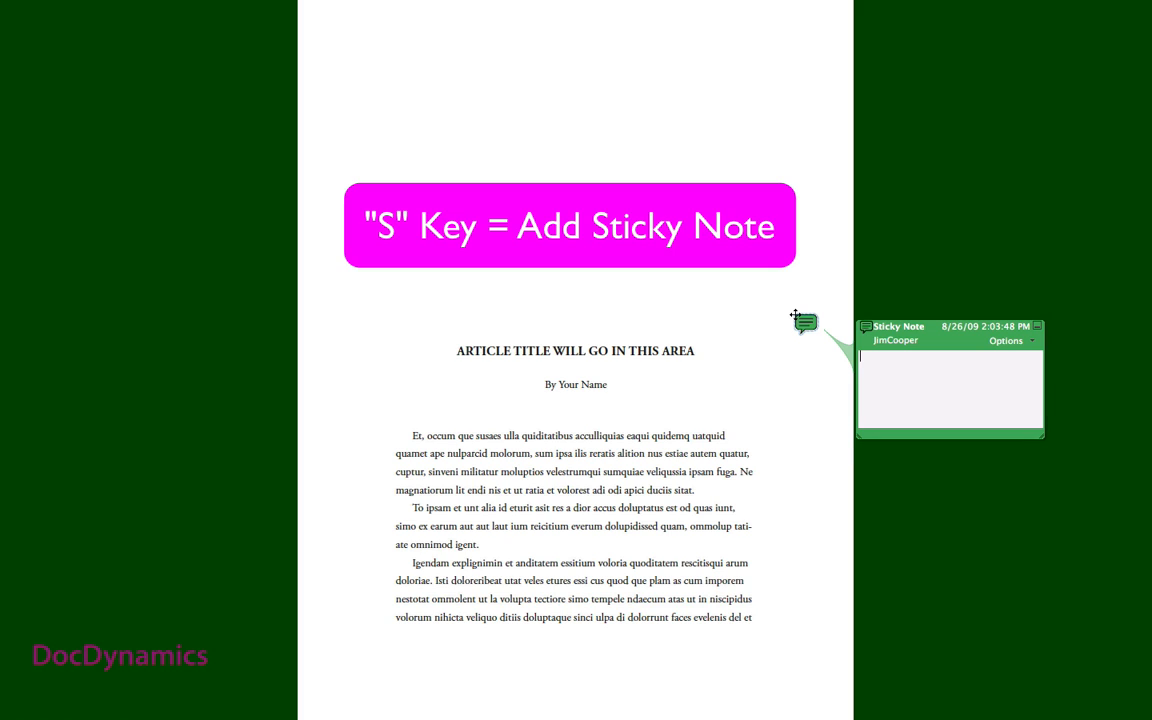